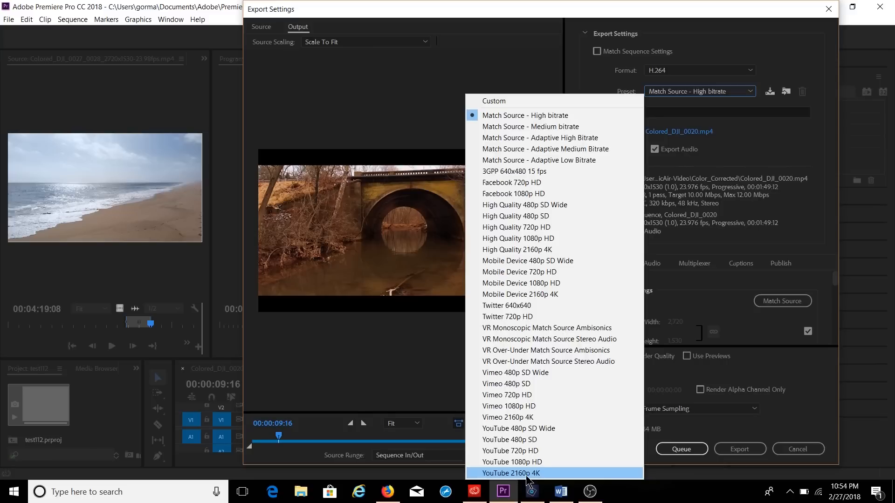
# Apply the YouTube 1080p HD preset and match the basic video settings to the source.
pyautogui.click(523, 463)
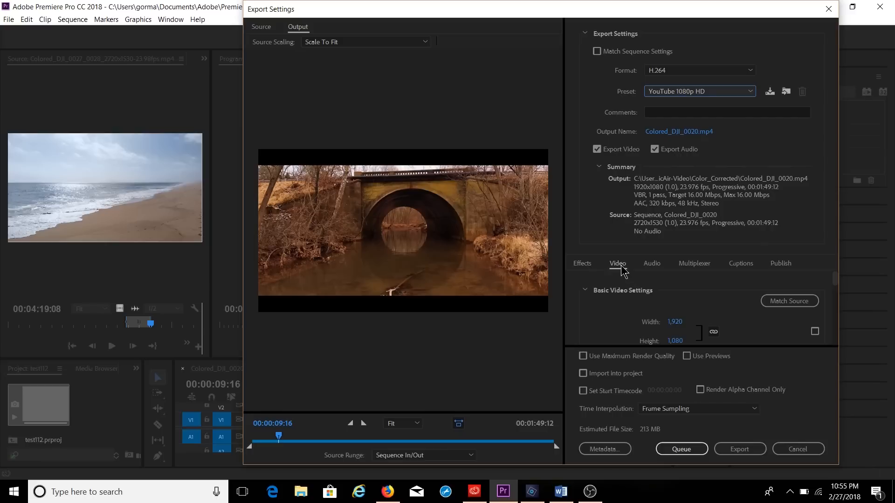
pyautogui.click(588, 265)
pyautogui.click(619, 265)
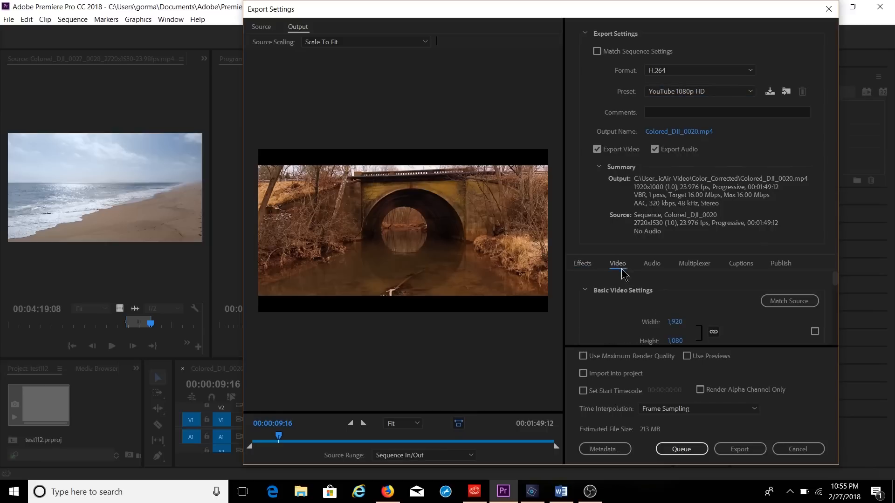
pyautogui.moveTo(836, 287); pyautogui.dragTo(836, 293)
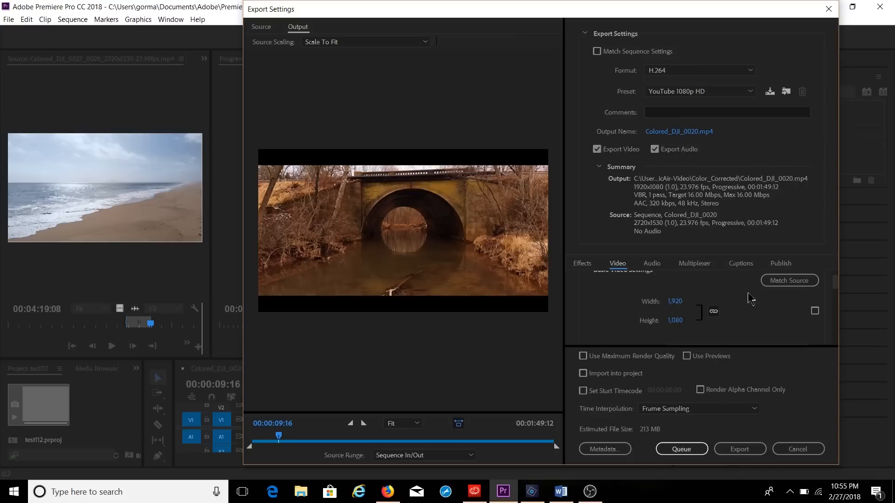
pyautogui.click(790, 282)
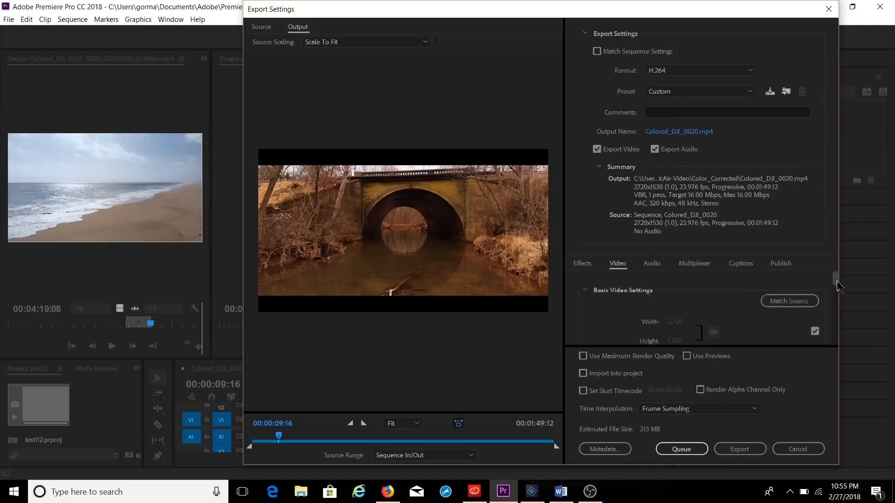
# Enable Render at Maximum Depth in the video export settings.
pyautogui.moveTo(837, 280); pyautogui.dragTo(836, 284)
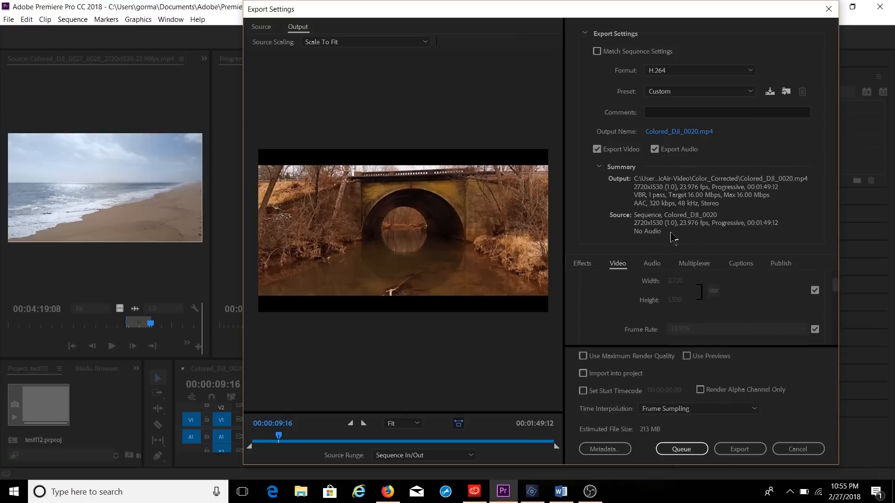
pyautogui.scroll(-2, 837, 289)
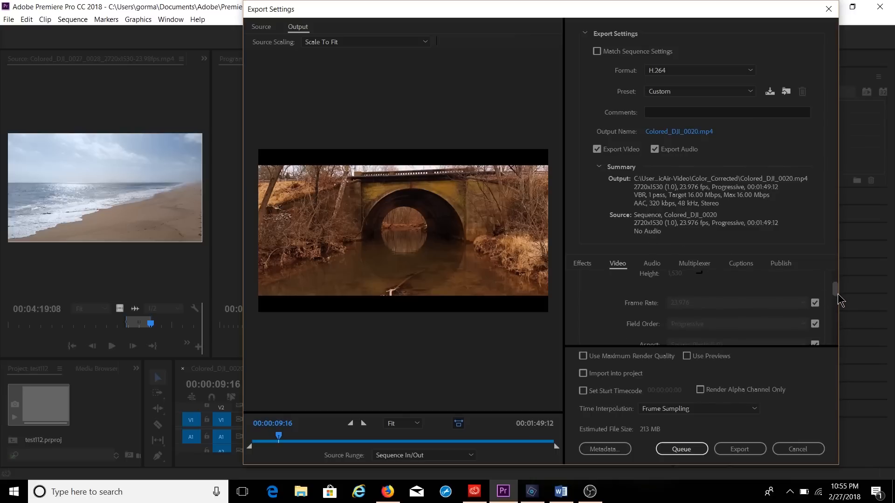
pyautogui.scroll(-2, 838, 296)
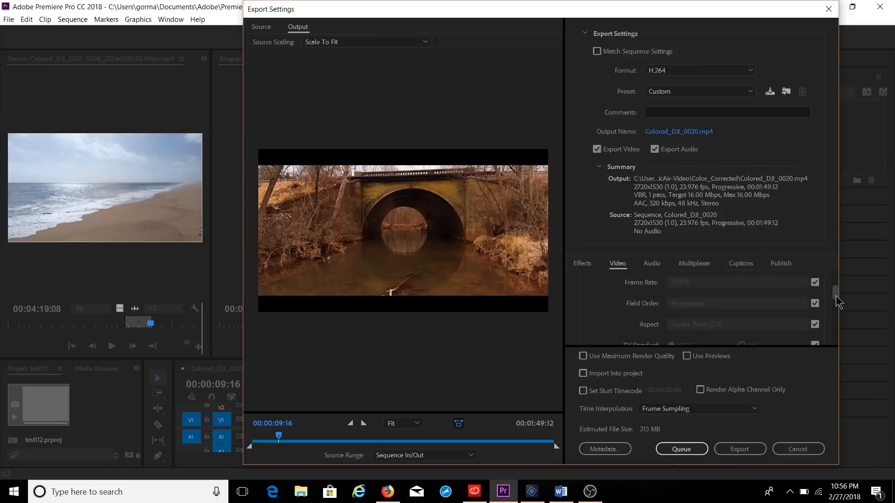
pyautogui.moveTo(835, 296); pyautogui.dragTo(839, 319)
pyautogui.click(589, 313)
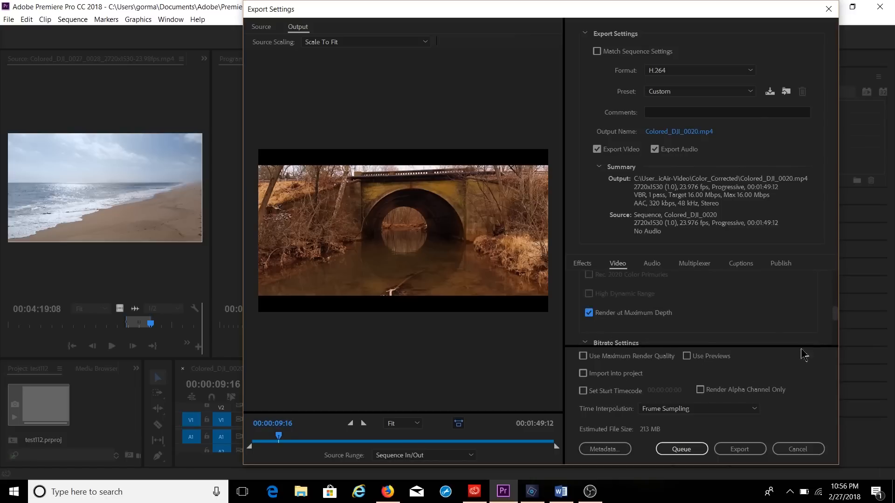
# Set the bitrate encoding to VBR, 2 pass.
pyautogui.moveTo(836, 318); pyautogui.dragTo(834, 329)
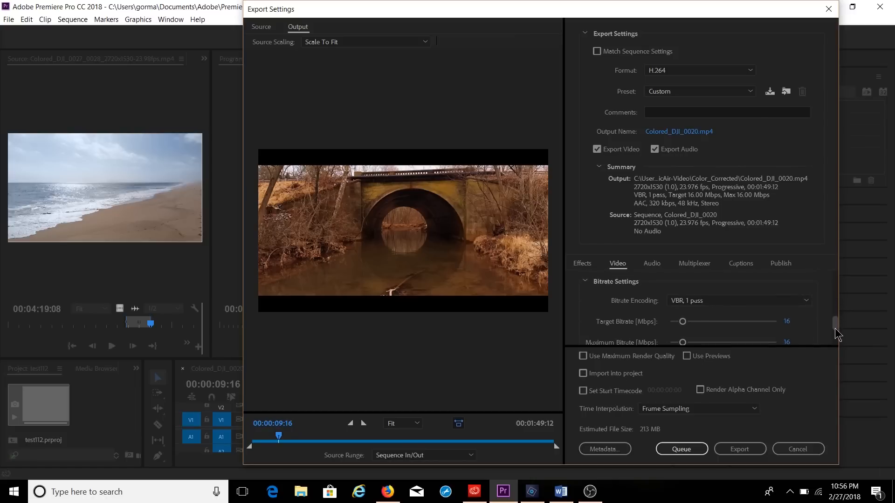
pyautogui.click(700, 301)
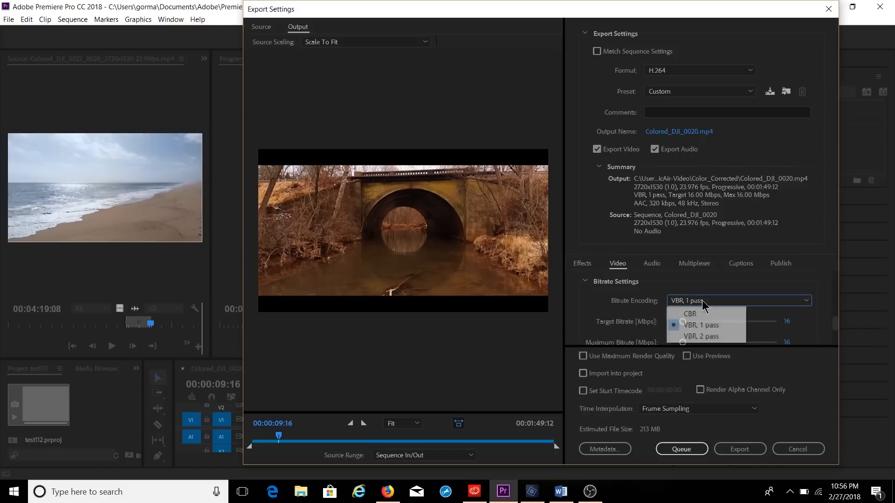
pyautogui.click(699, 337)
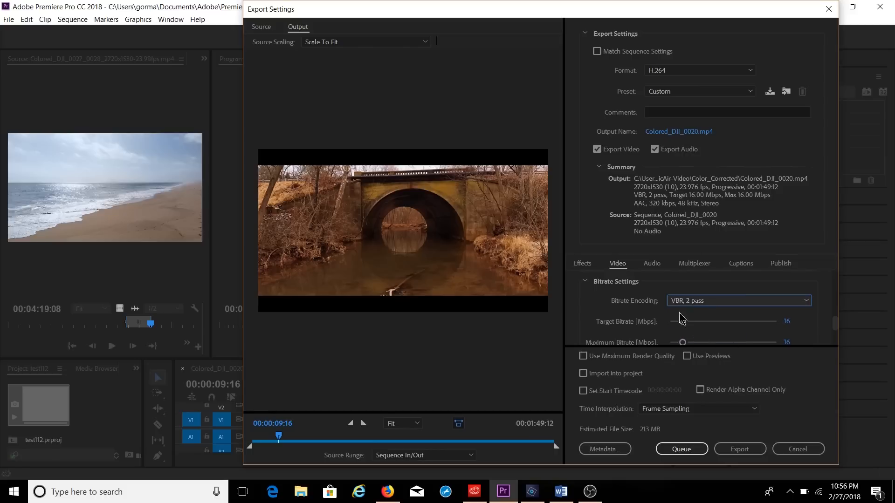
# Set the target bitrate to 30 Mbps and the maximum bitrate to 35 Mbps.
pyautogui.scroll(-1, 836, 330)
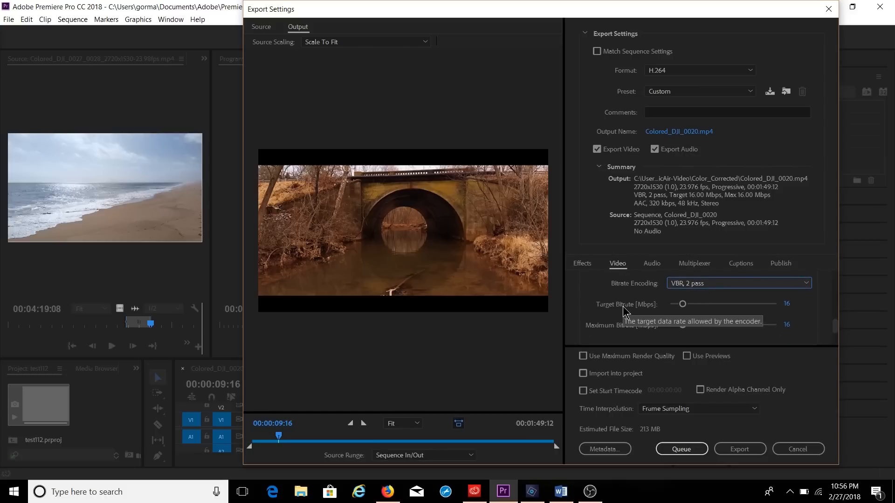
pyautogui.click(787, 303)
pyautogui.write('30')
pyautogui.press('Return')
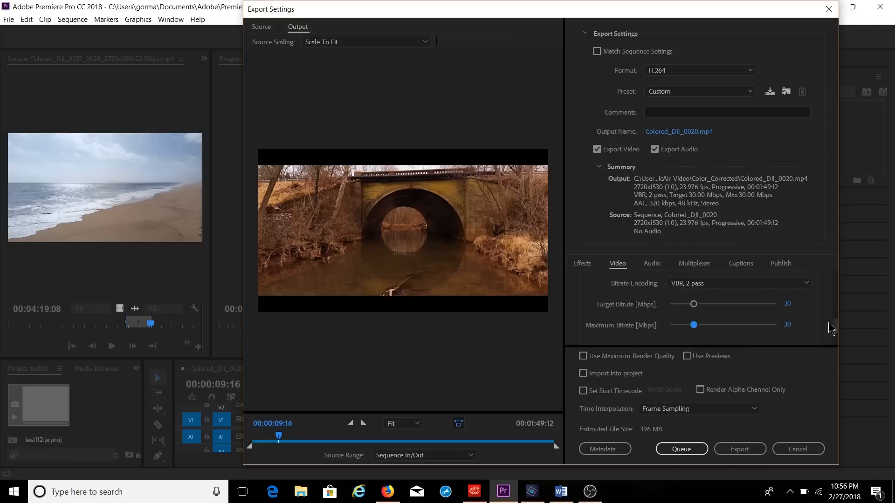
pyautogui.click(788, 325)
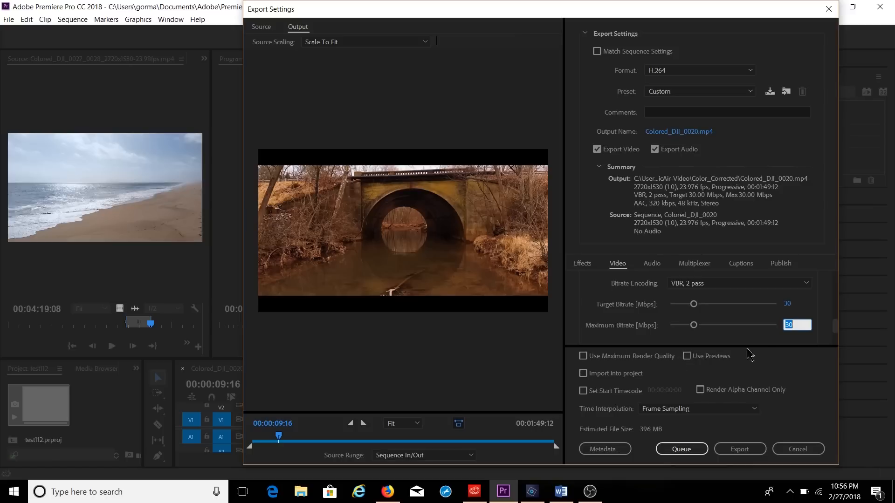
pyautogui.write('35')
pyautogui.press('Return')
pyautogui.scroll(-2, 759, 339)
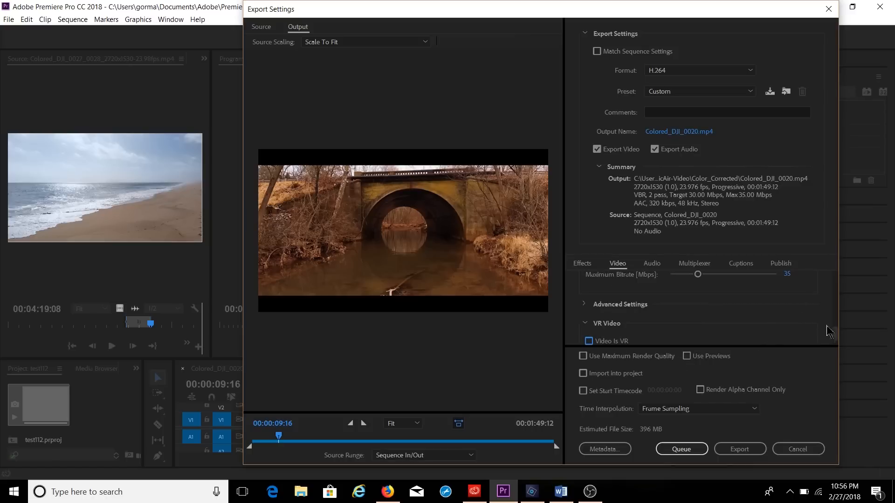
# Change the target bitrate to 25 Mbps and the maximum bitrate to 40 Mbps.
pyautogui.scroll(2, 835, 336)
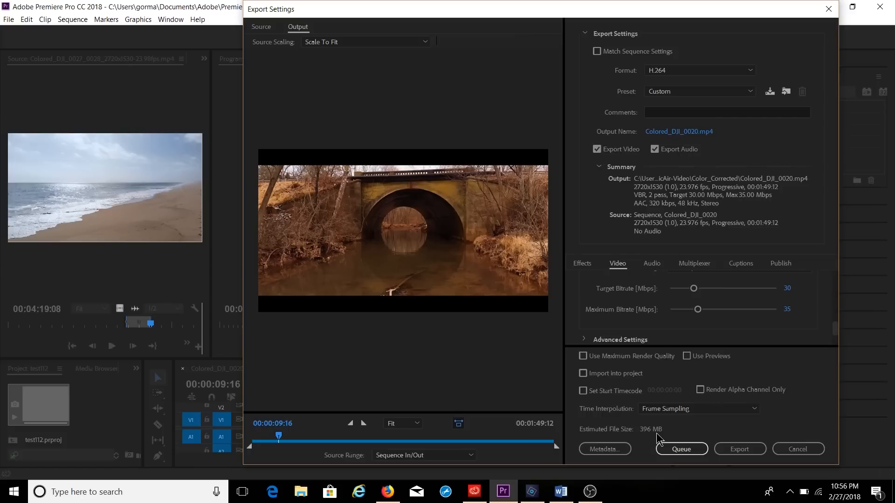
pyautogui.click(787, 289)
pyautogui.write('25')
pyautogui.press('Tab')
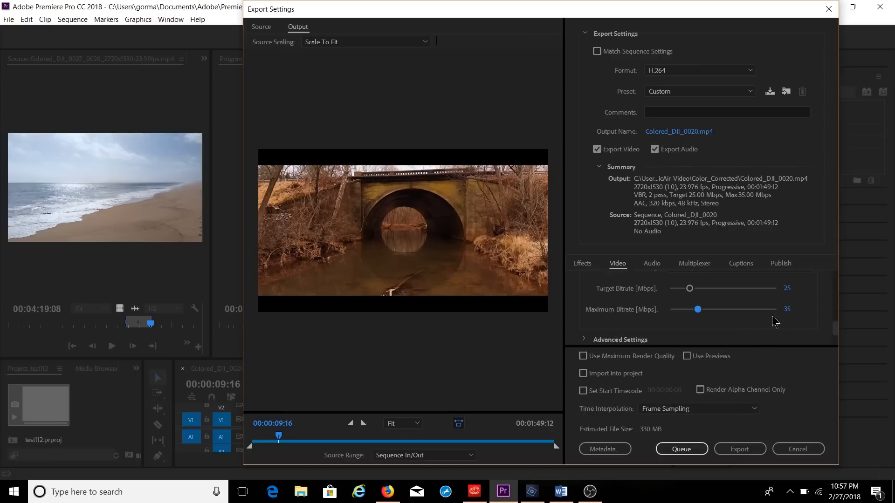
pyautogui.click(787, 310)
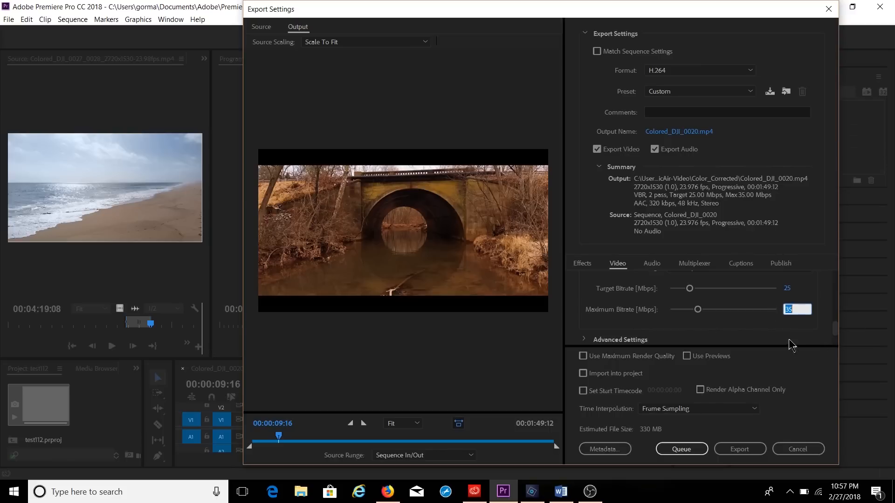
pyautogui.write('40')
pyautogui.press('Tab')
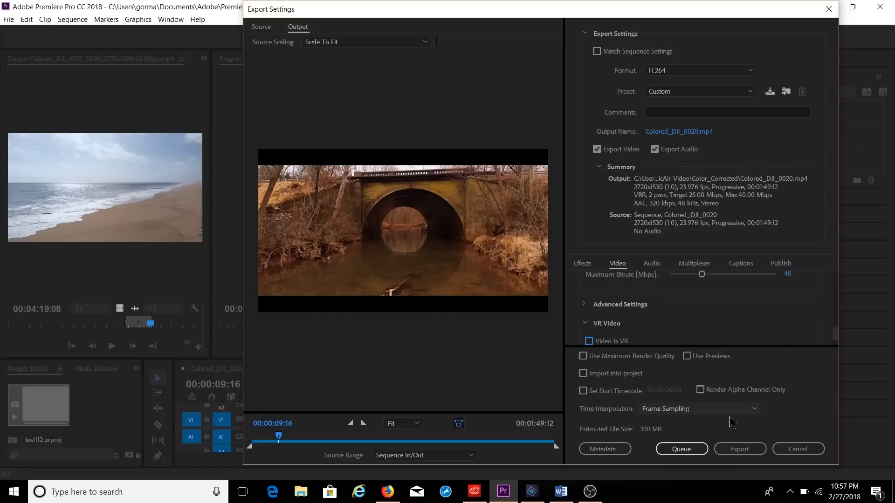
# Return the target bitrate to 30 Mbps and the maximum bitrate to 35 Mbps.
pyautogui.moveTo(835, 333); pyautogui.dragTo(840, 329)
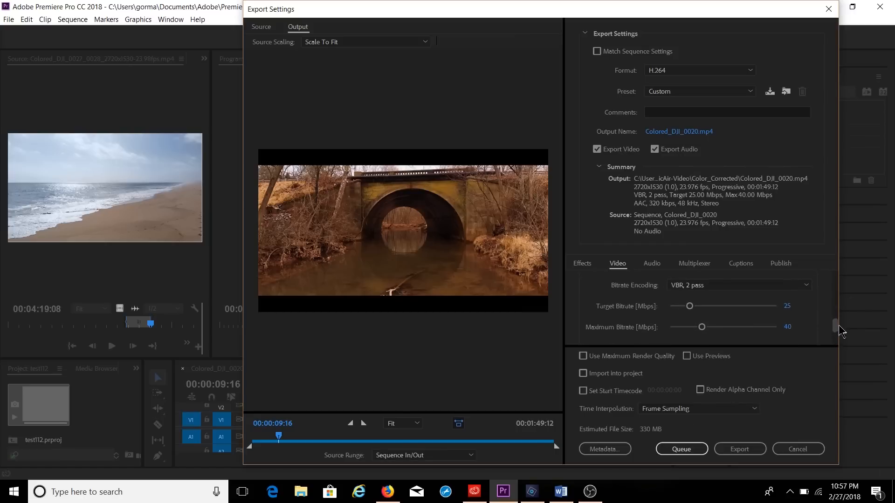
pyautogui.click(787, 309)
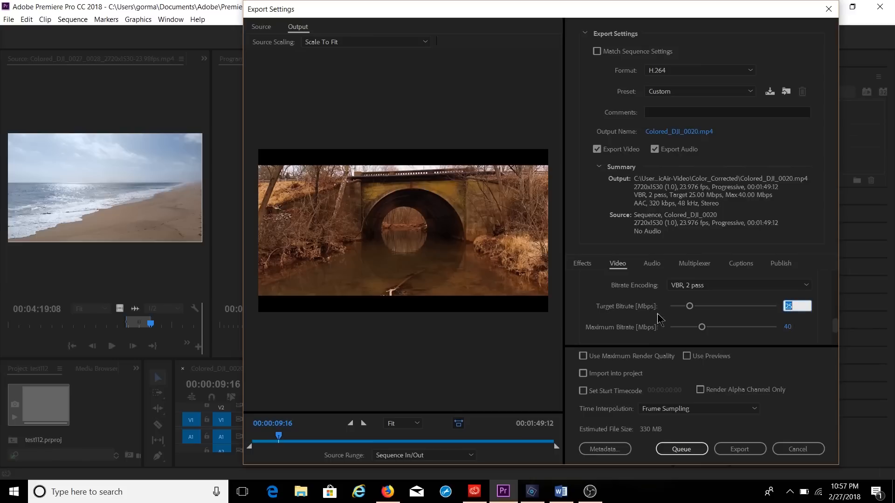
pyautogui.write('30')
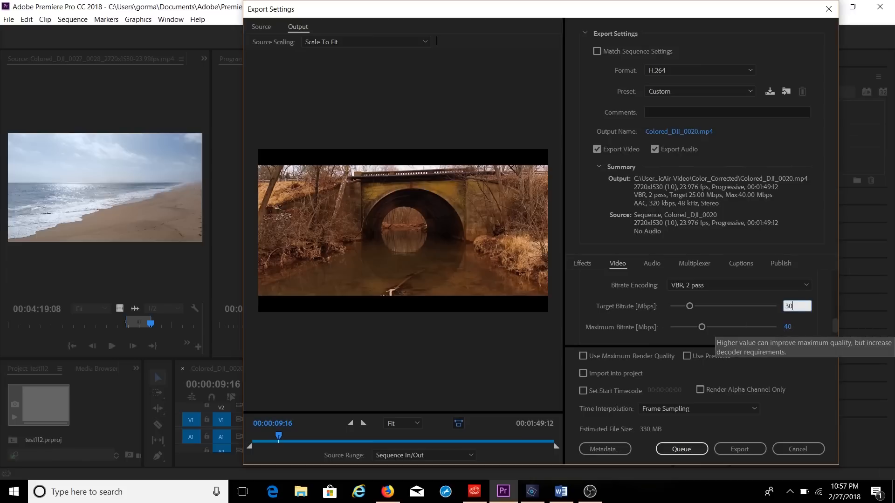
pyautogui.press('Tab')
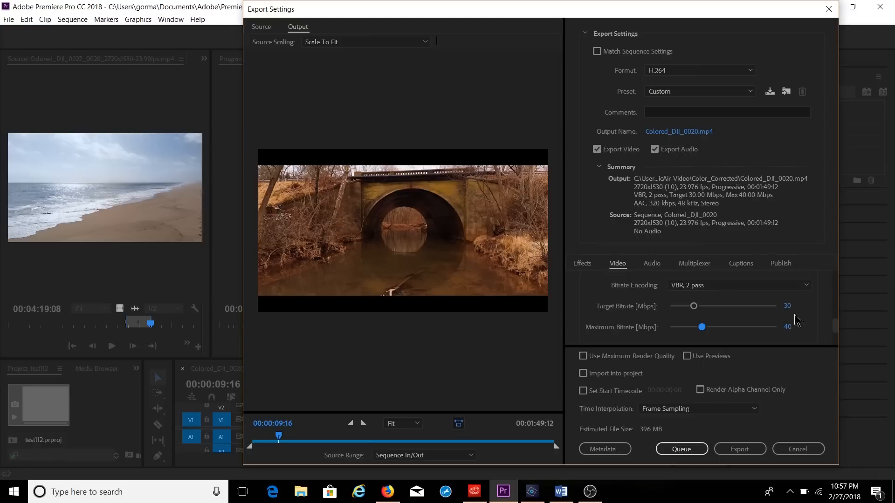
pyautogui.click(787, 328)
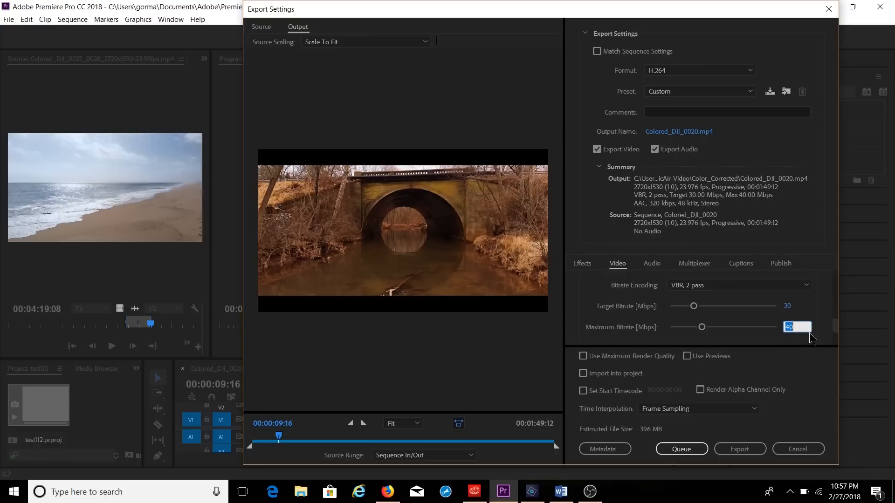
pyautogui.write('3')
pyautogui.press('Return')
pyautogui.scroll(-2, 811, 330)
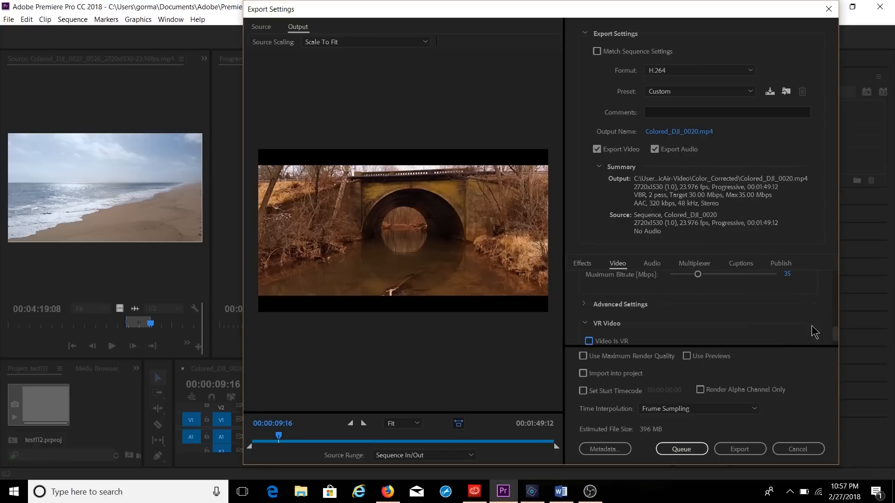
# Enable Use Maximum Render Quality and export the sequence as Colored_DJI_0020.mp4.
pyautogui.moveTo(834, 334); pyautogui.dragTo(835, 336)
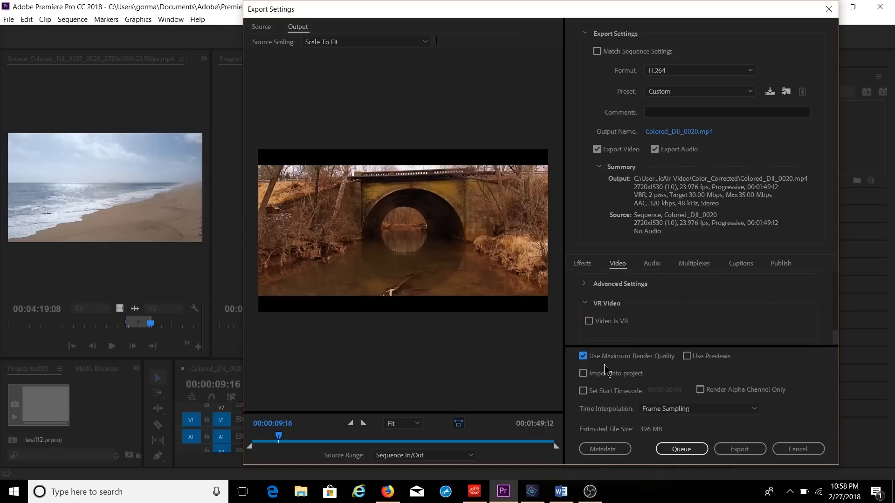
pyautogui.click(740, 449)
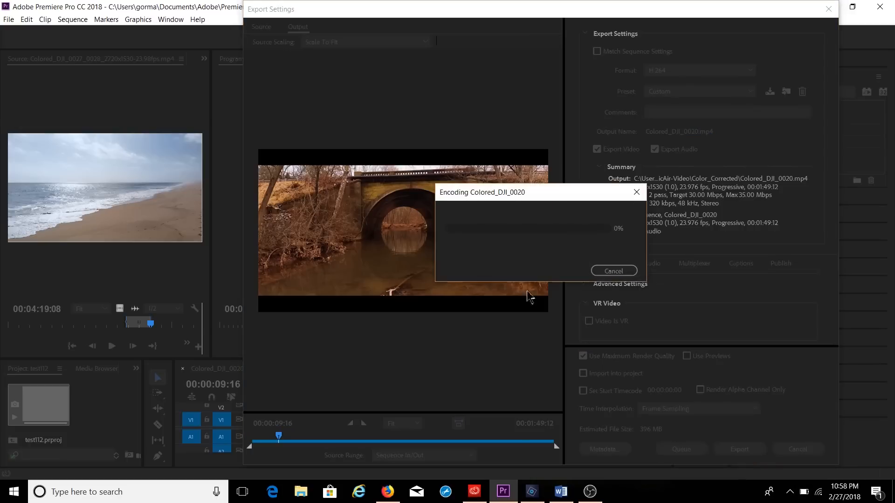